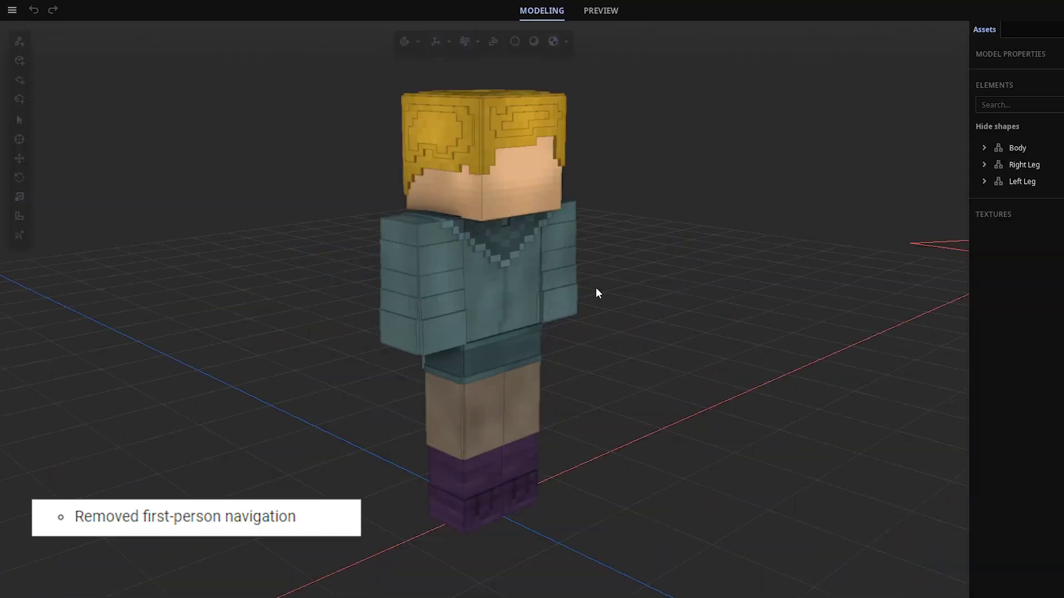
Step: Orbit and pan the view to see the blocky character from other sides
middle_click_drag(596, 289, 610, 338)
middle_click_drag(721, 370, 836, 340, "shift")
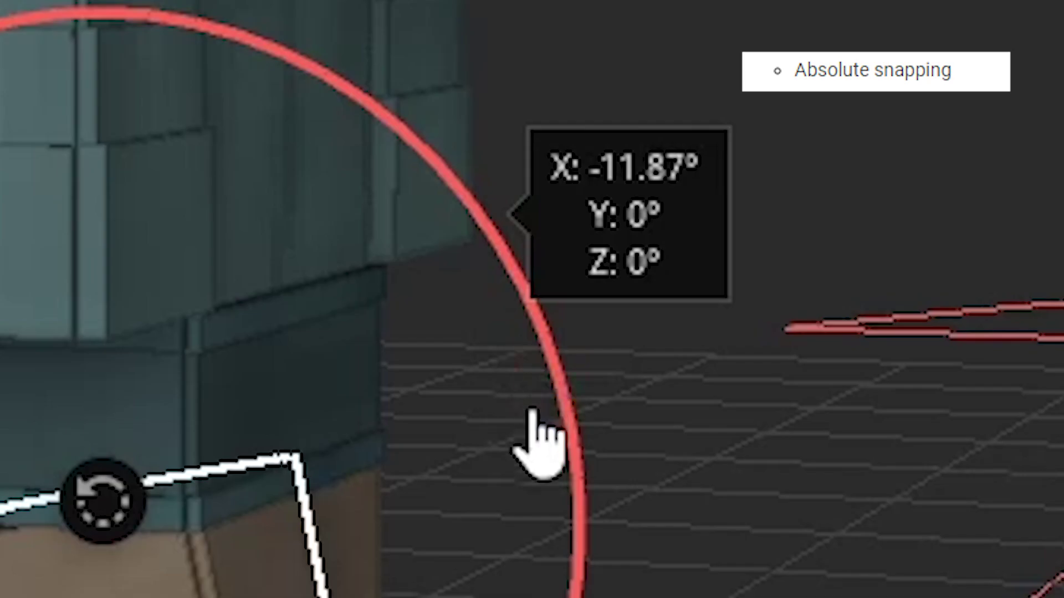
Step: Rotate the Right Leg freely on X, then in snapped steps to -60°
left_click_drag(532, 415, 571, 366)
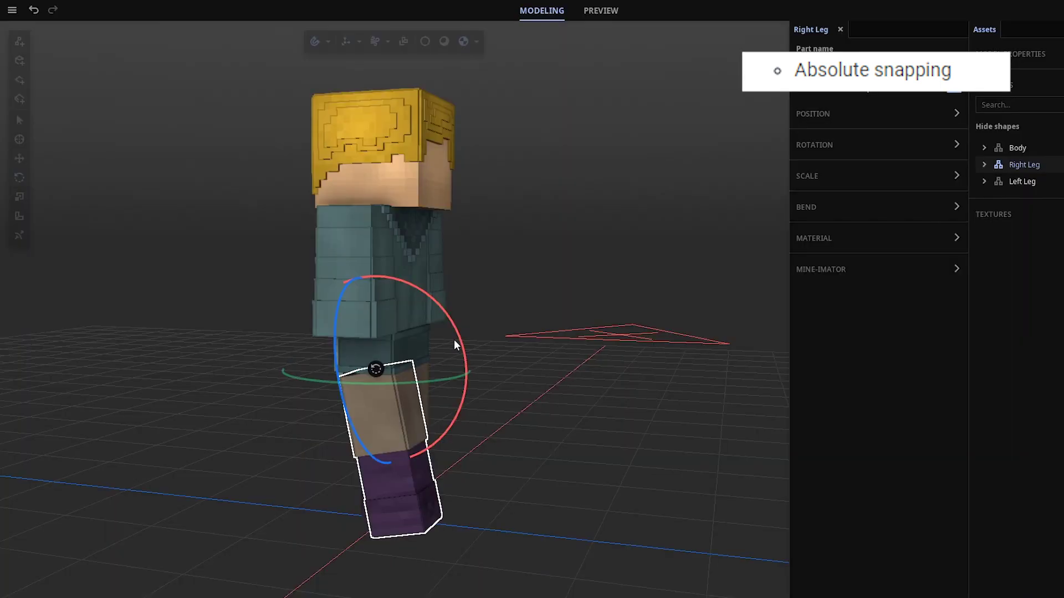
left_click(329, 42)
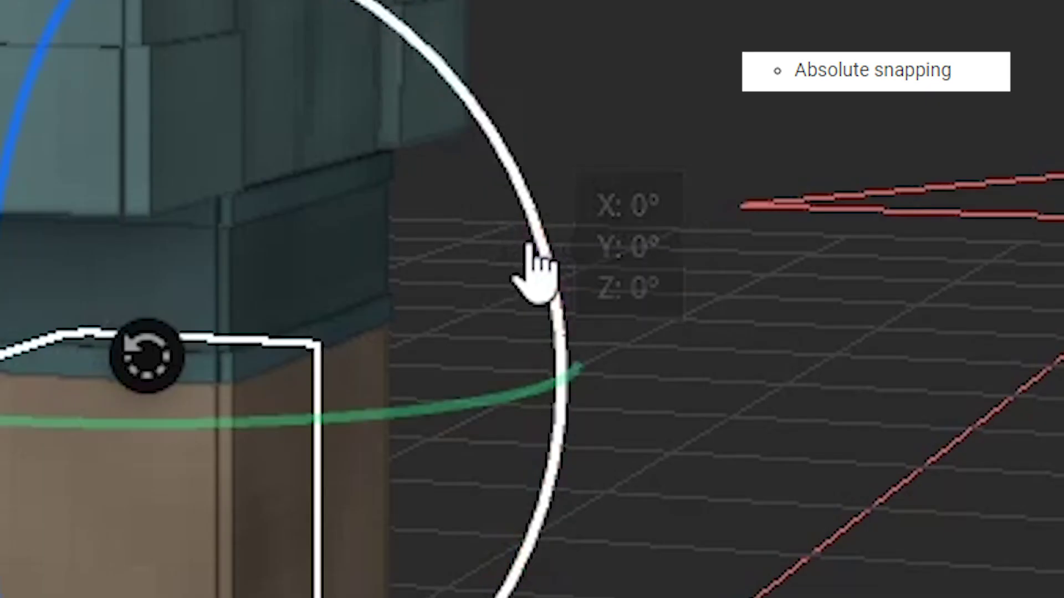
left_click_drag(532, 274, 294, 72)
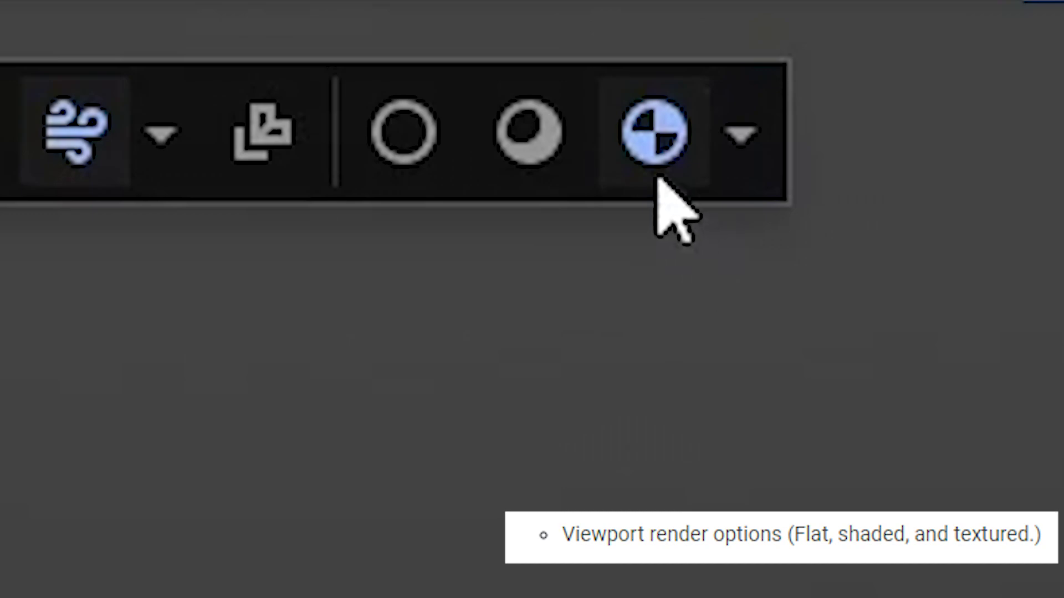
Step: Preview the character in flat, shaded, then textured viewport modes
left_click(506, 39)
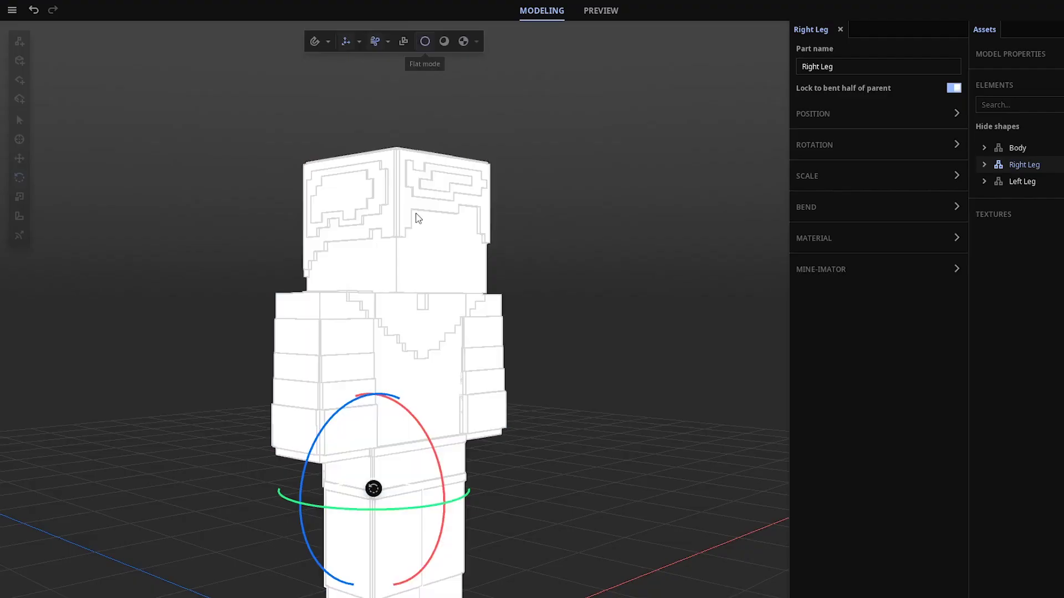
left_click(444, 41)
left_click(463, 41)
Step: Toggle ambient occlusion, then switch lighting off and back on
left_click(477, 42)
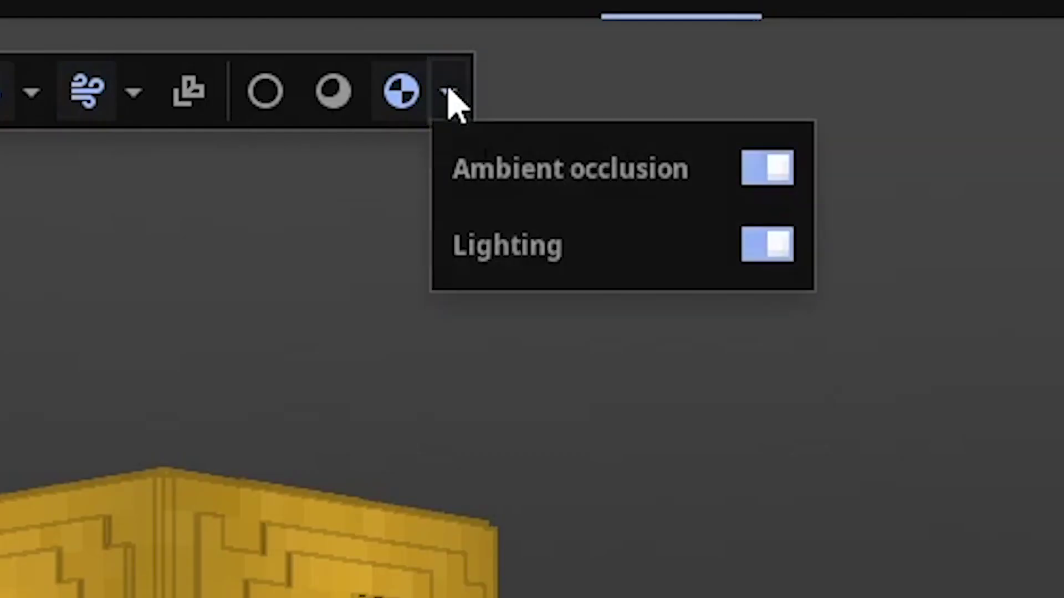
left_click(768, 172)
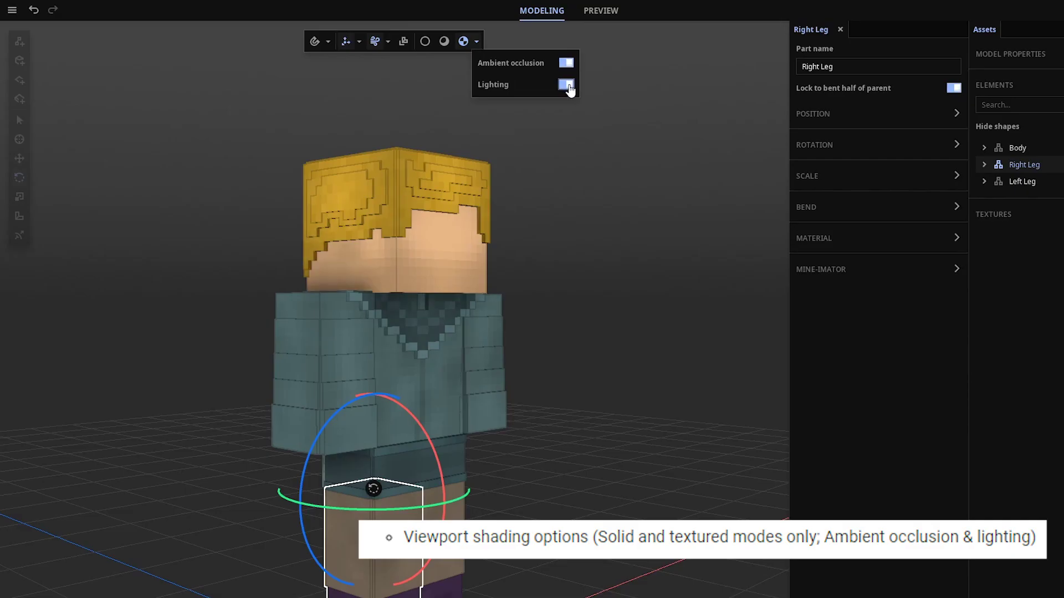
left_click(565, 84)
left_click(565, 84)
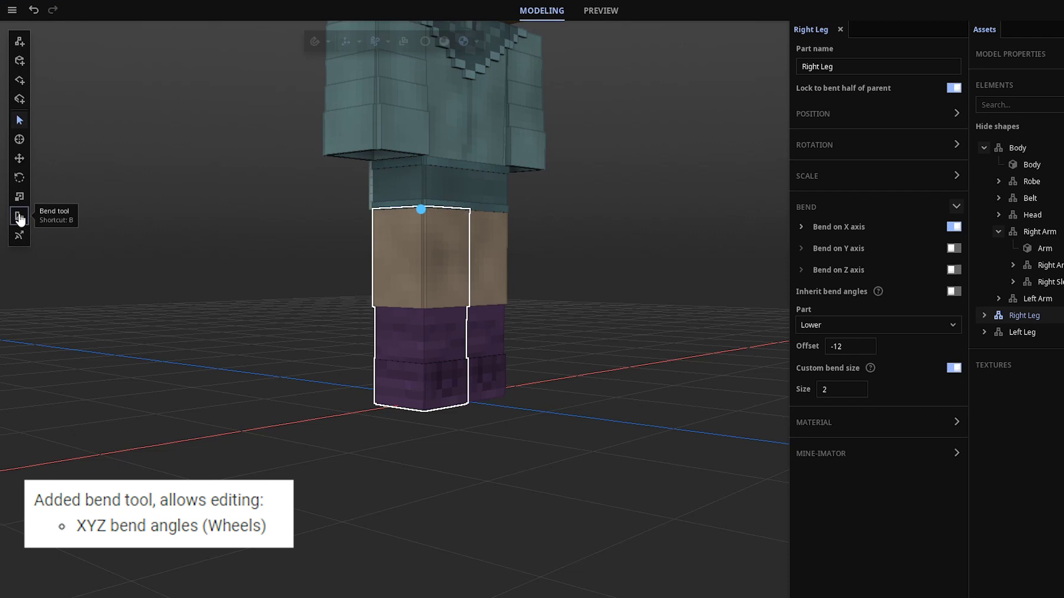
Step: Bend the Right Leg on X at the knee, shift the bend offset and enlarge its size
mouse_move(472, 412)
left_mouse_down()
mouse_move(461, 455)
mouse_move(478, 398)
mouse_move(475, 410)
left_mouse_up()
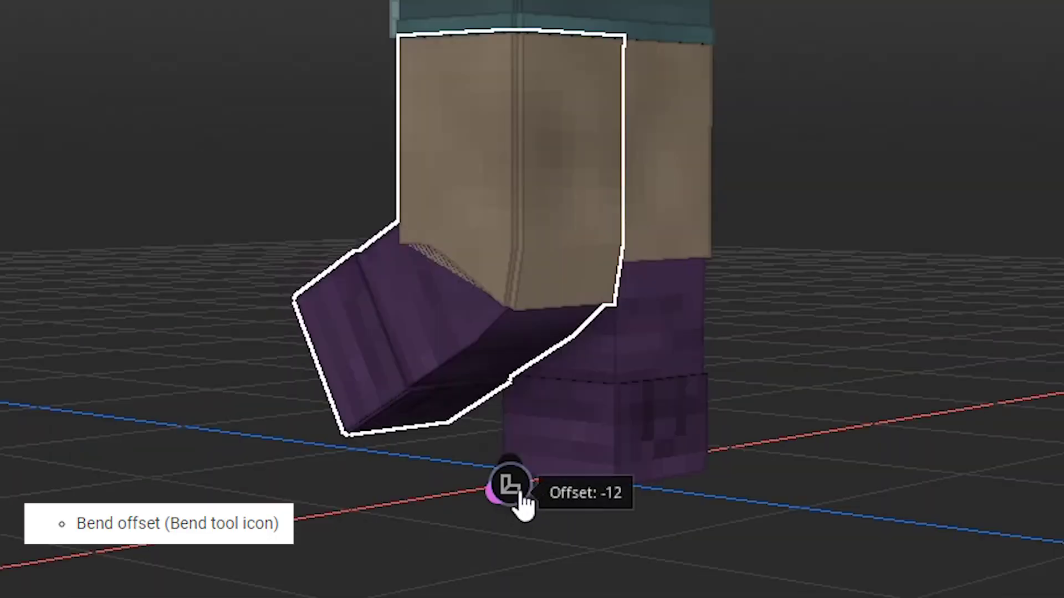
left_click_drag(522, 498, 513, 414)
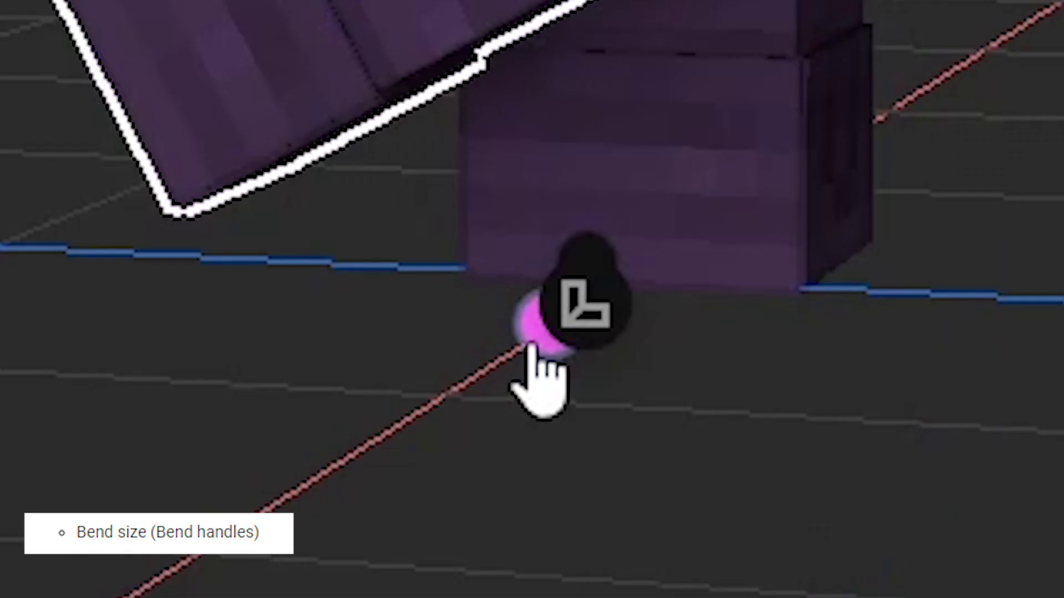
left_click_drag(544, 380, 384, 496)
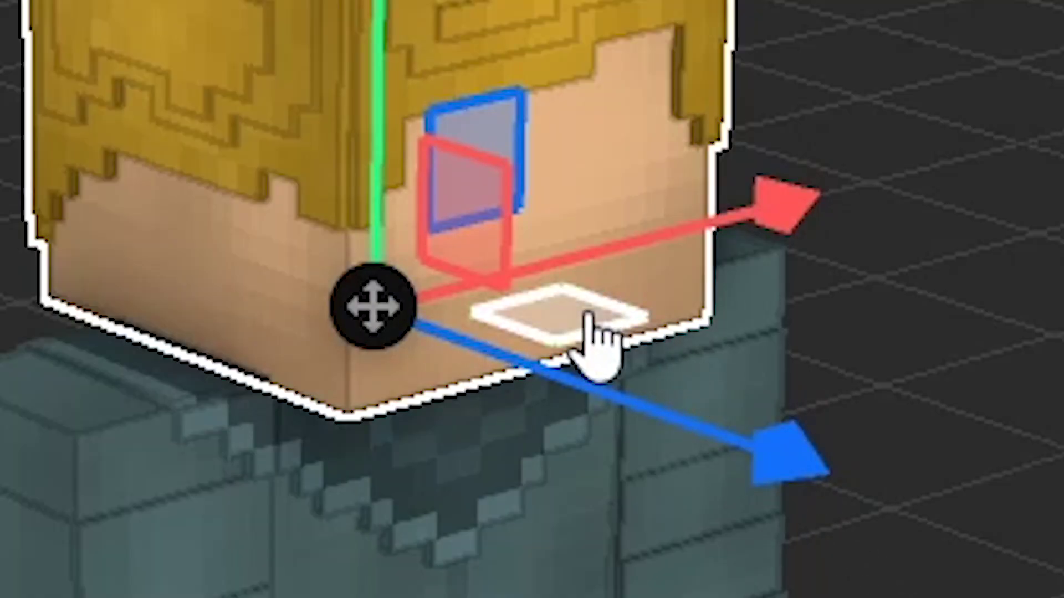
Step: Drag the Head off the body, then snap it back to X -1, Y 24, Z -1 with absolute snapping
left_click_drag(587, 315, 674, 339)
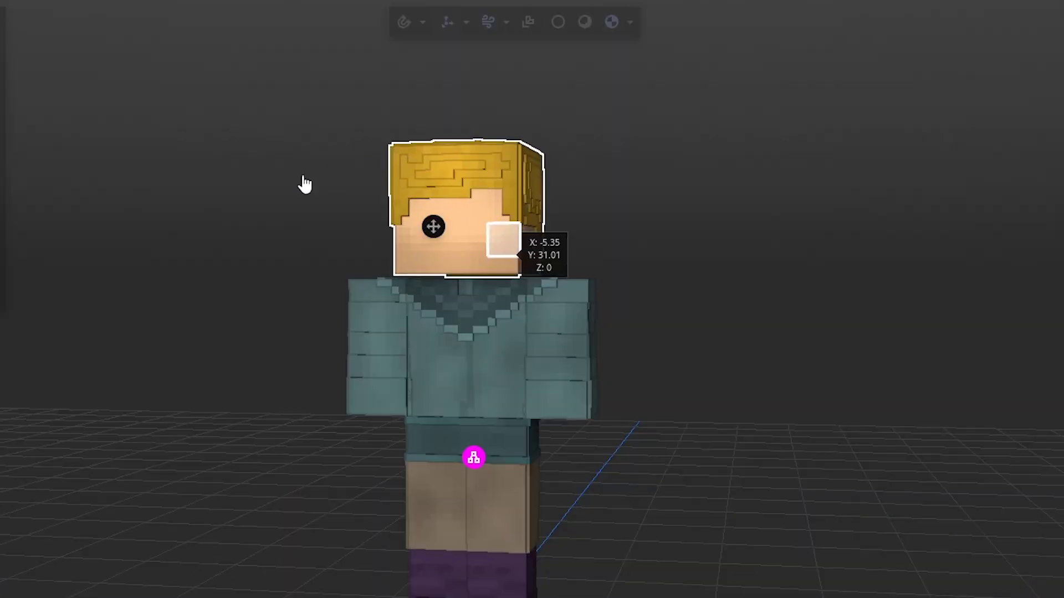
left_click_drag(304, 183, 360, 302)
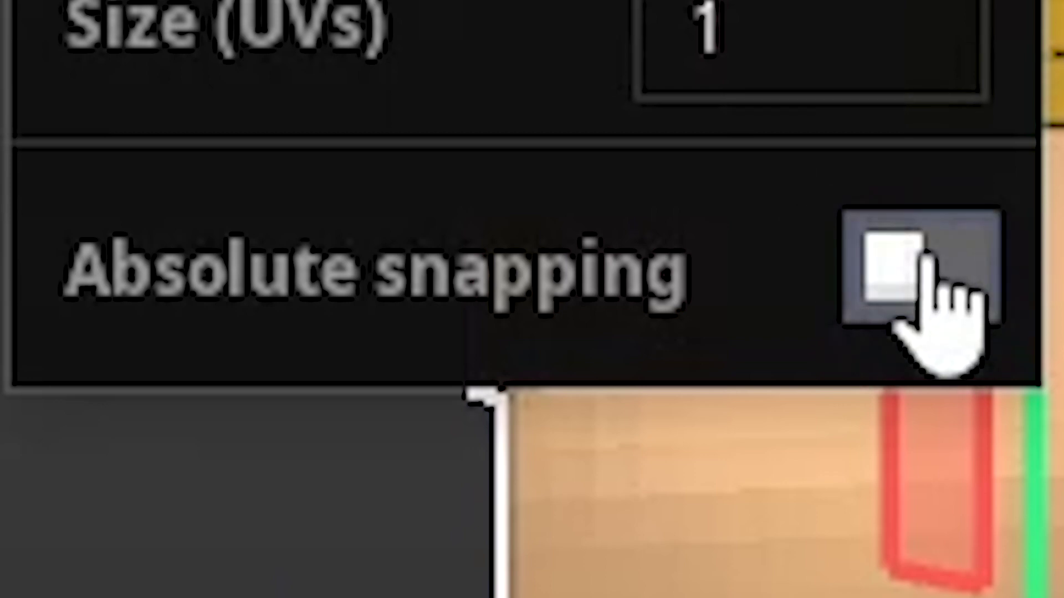
left_click(925, 268)
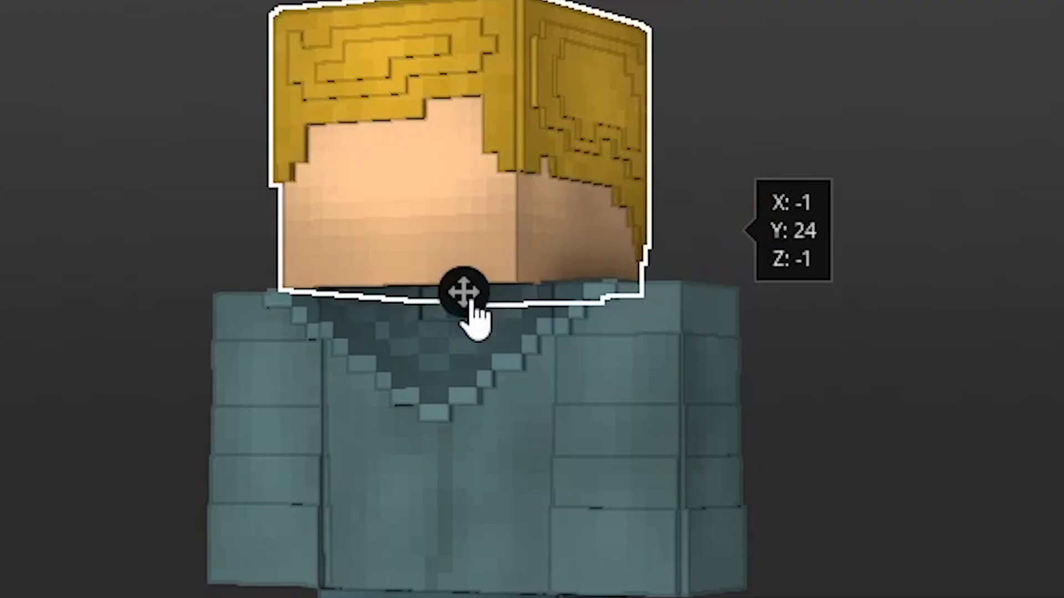
left_click_drag(467, 297, 472, 319)
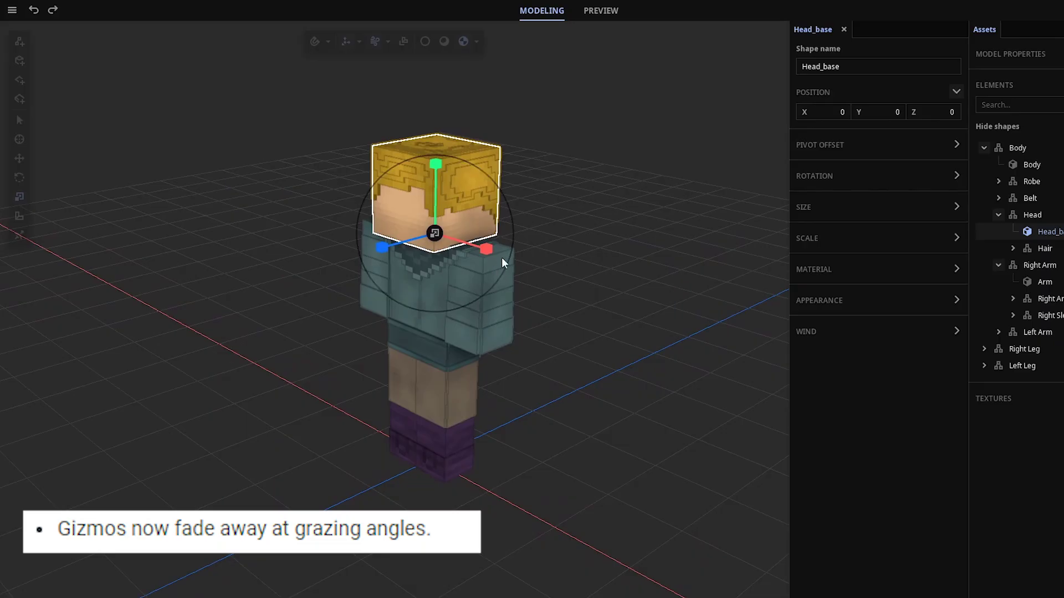
Step: Orbit to a top-down view of the character with the Head at scale 1, 1, 1
left_click_drag(501, 258, 460, 259)
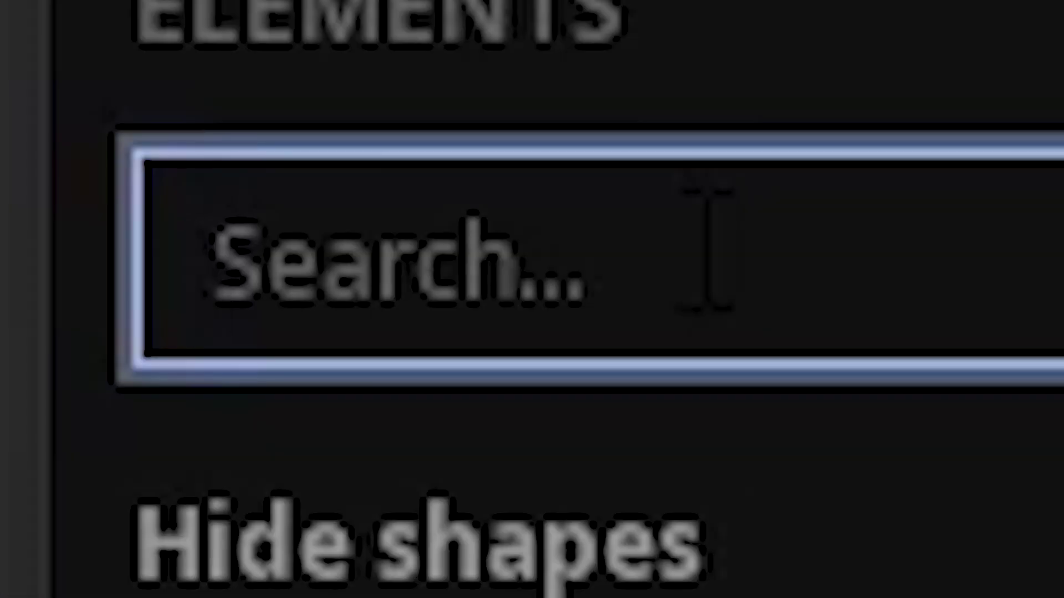
Step: Search the elements for 'head' and turn off viewport highlights
type("head")
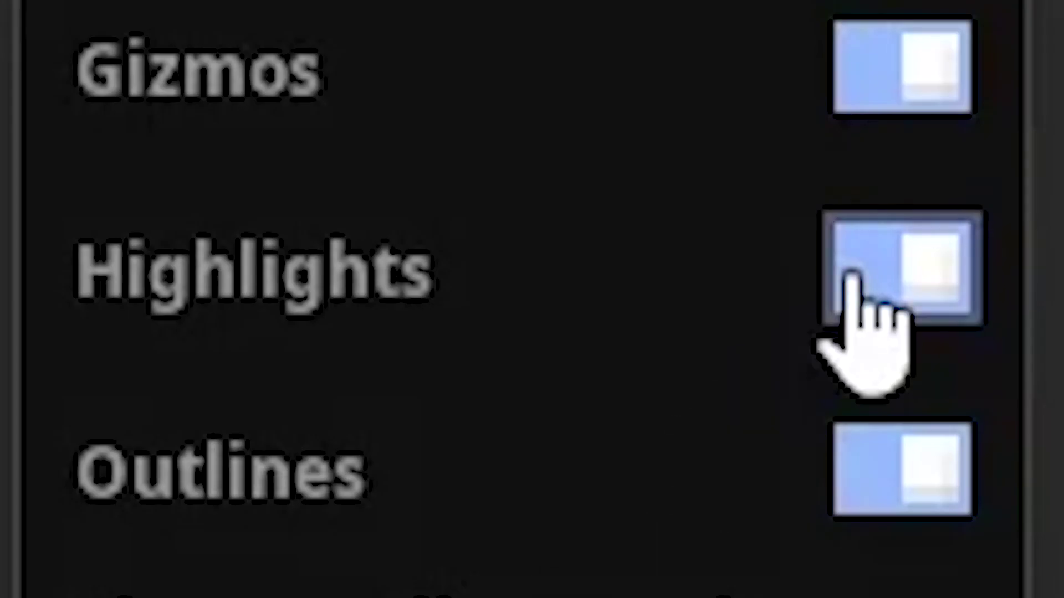
left_click(853, 288)
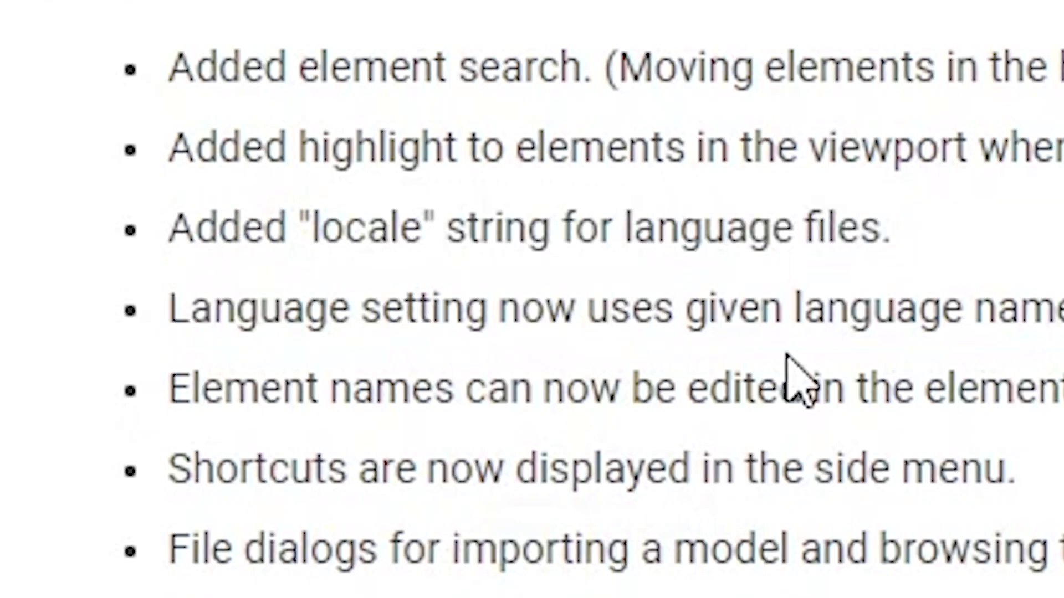
left_click_drag(759, 308, 447, 227)
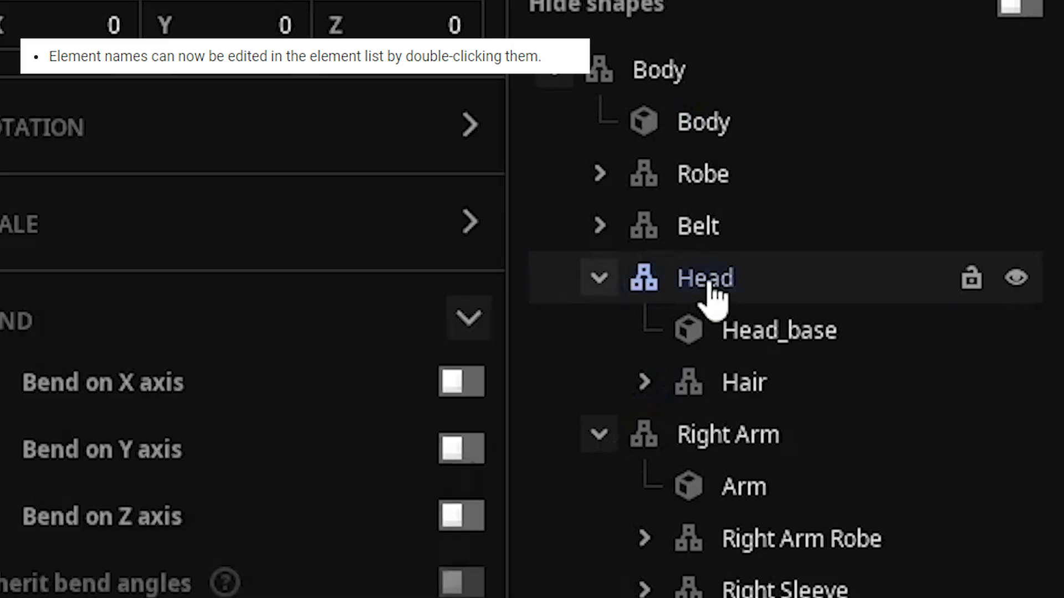
Step: Try renaming the Head element to 'gay' directly in the element list
double_click(712, 285)
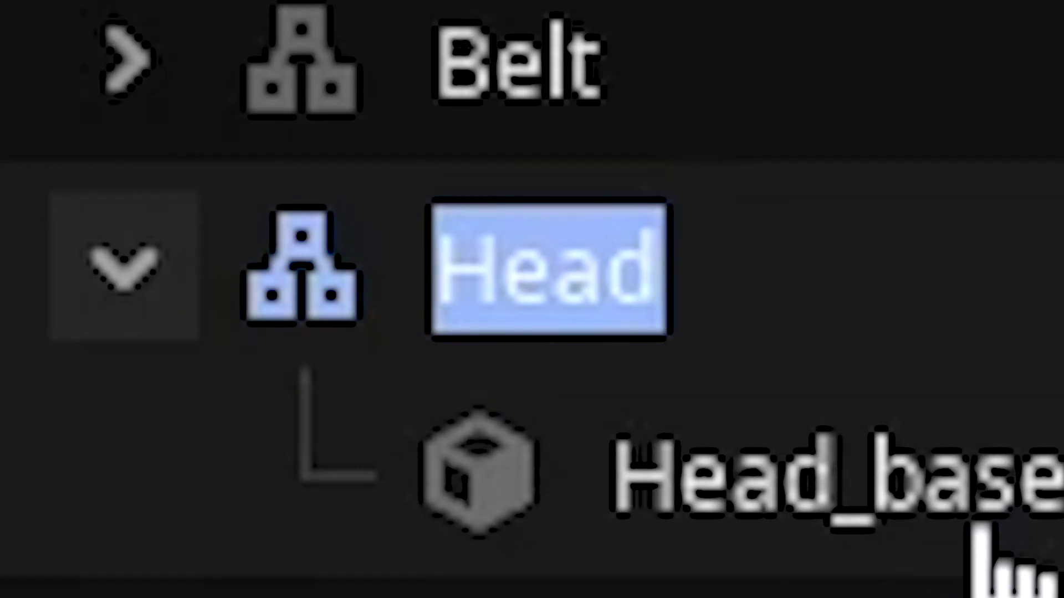
type("gay")
key("Return")
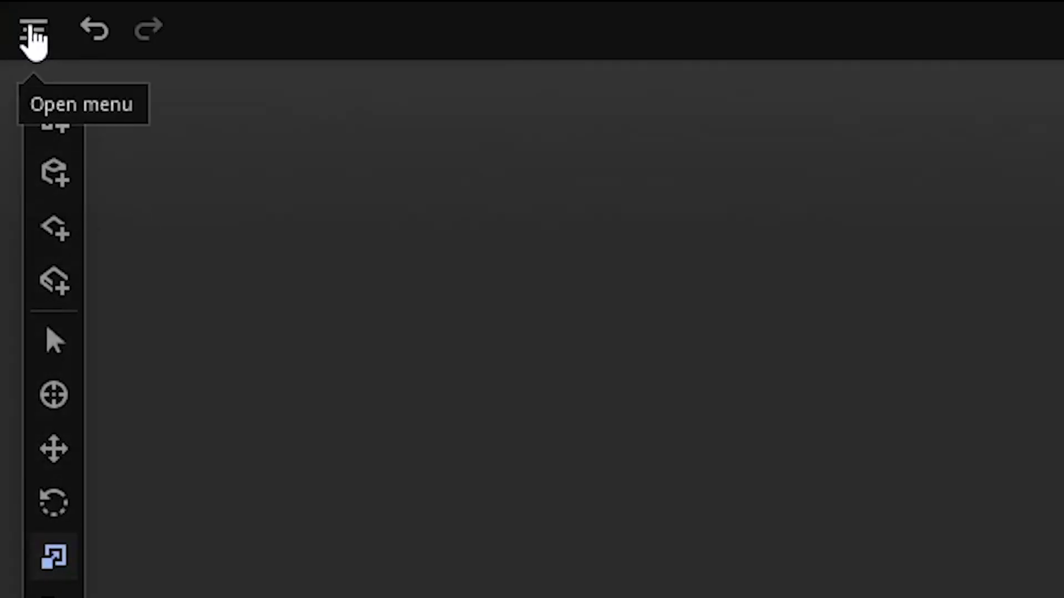
Step: Review the side menu's shortcuts, then check the Wind speed and strength settings
left_click(33, 31)
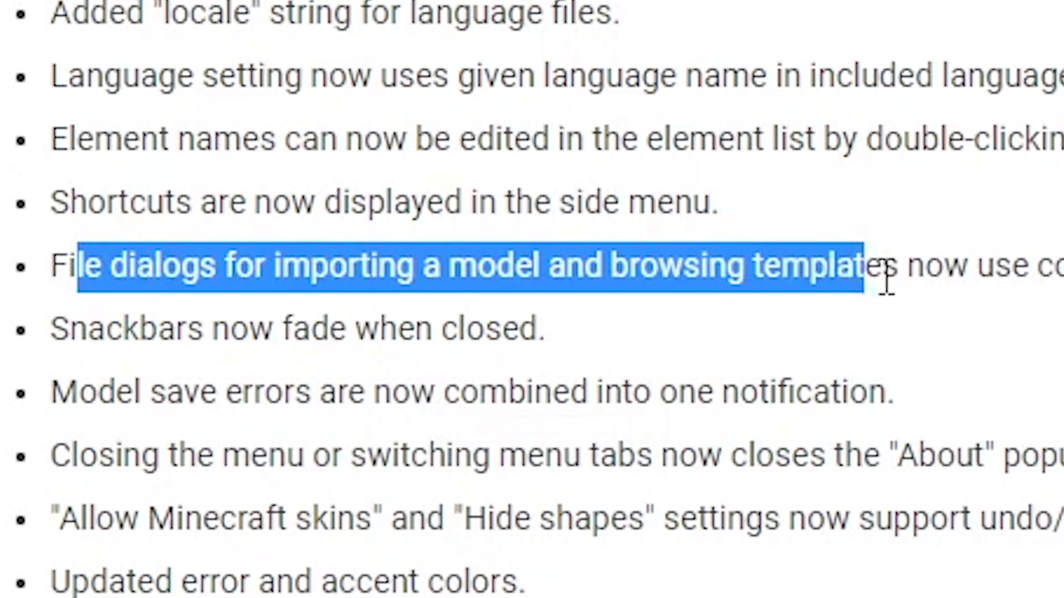
left_click(1052, 266)
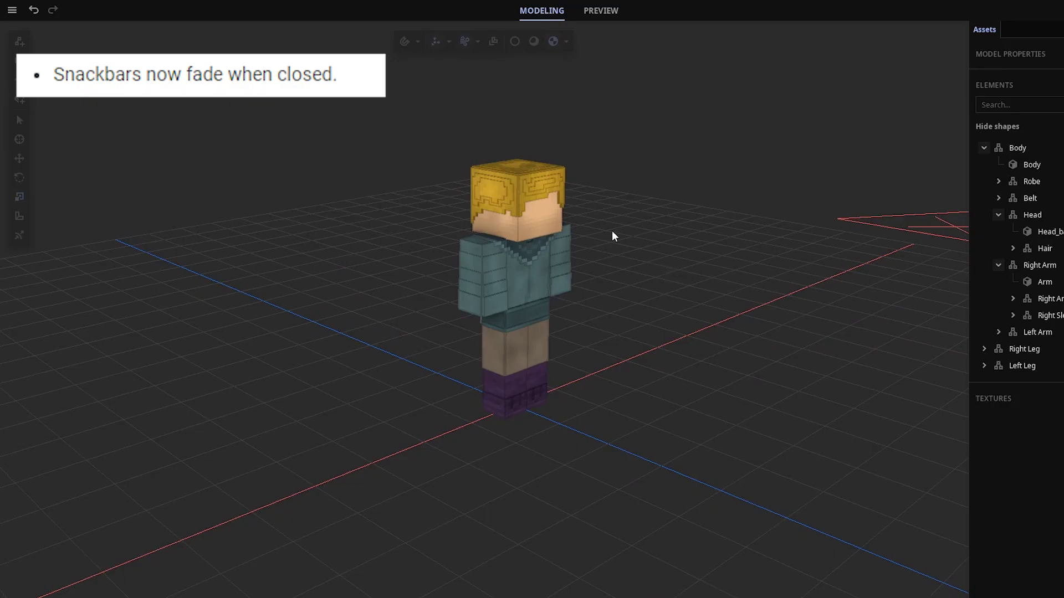
left_click(318, 107)
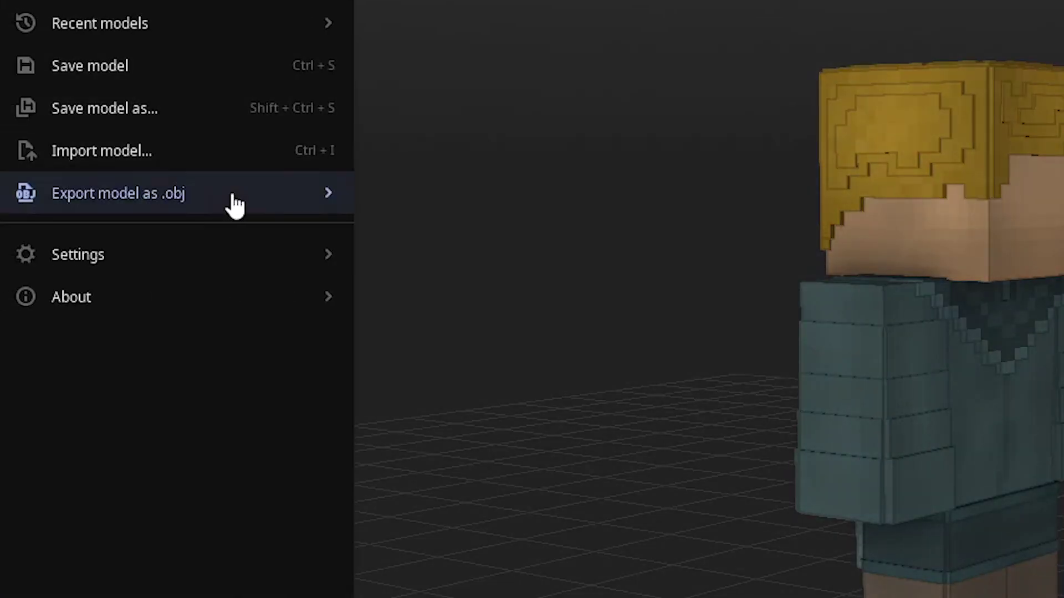
Step: Export the character as an .obj file in Single mesh mode
left_click(228, 195)
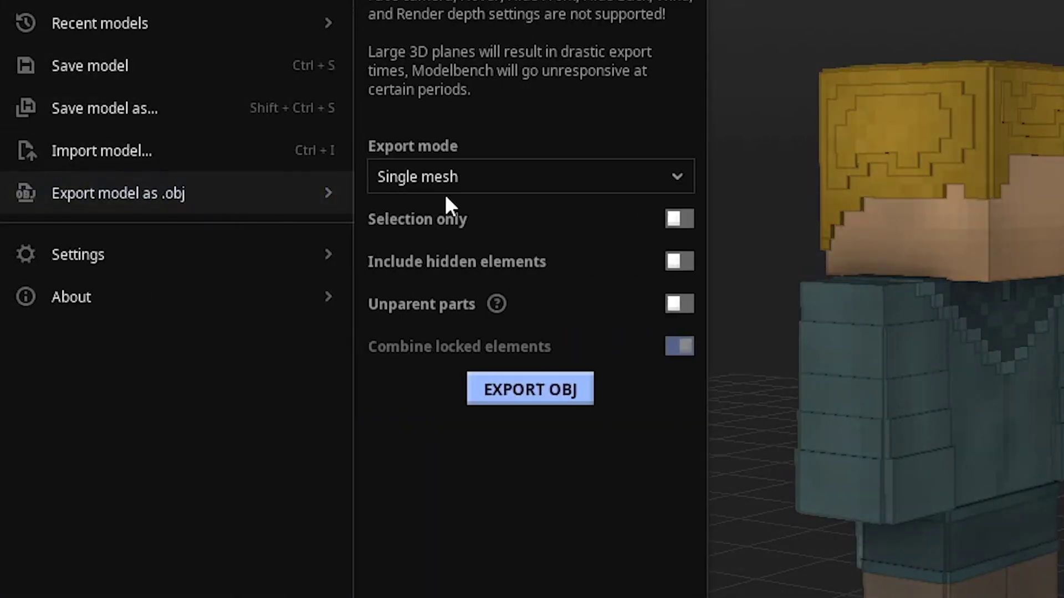
left_click(531, 390)
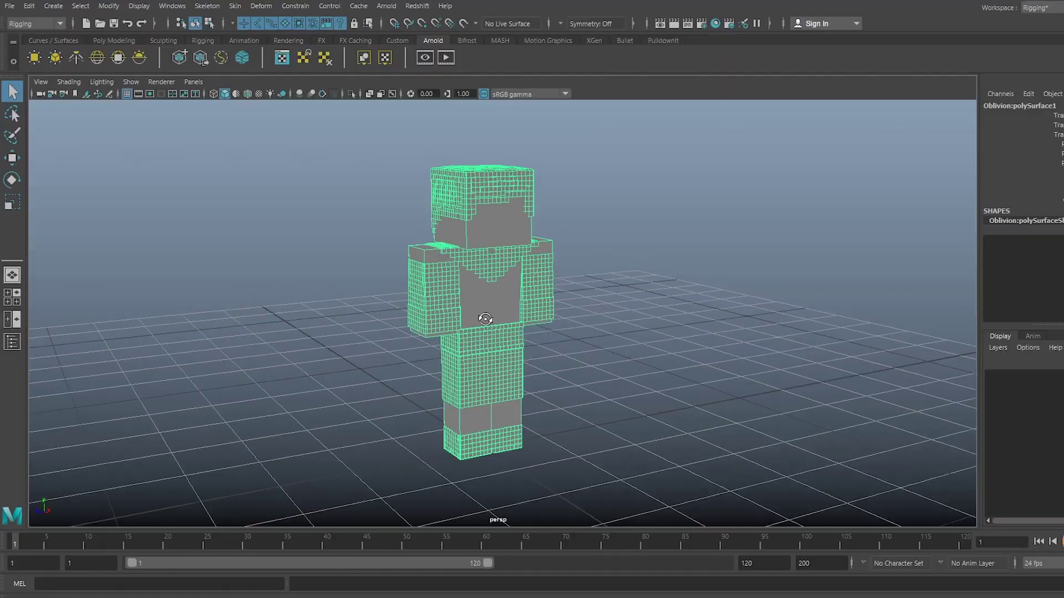
Step: Tumble around the imported mesh in Maya, closing in on the legs and torso
left_click_drag(488, 319, 543, 316, "alt")
right_click_drag(543, 316, 548, 325, "alt")
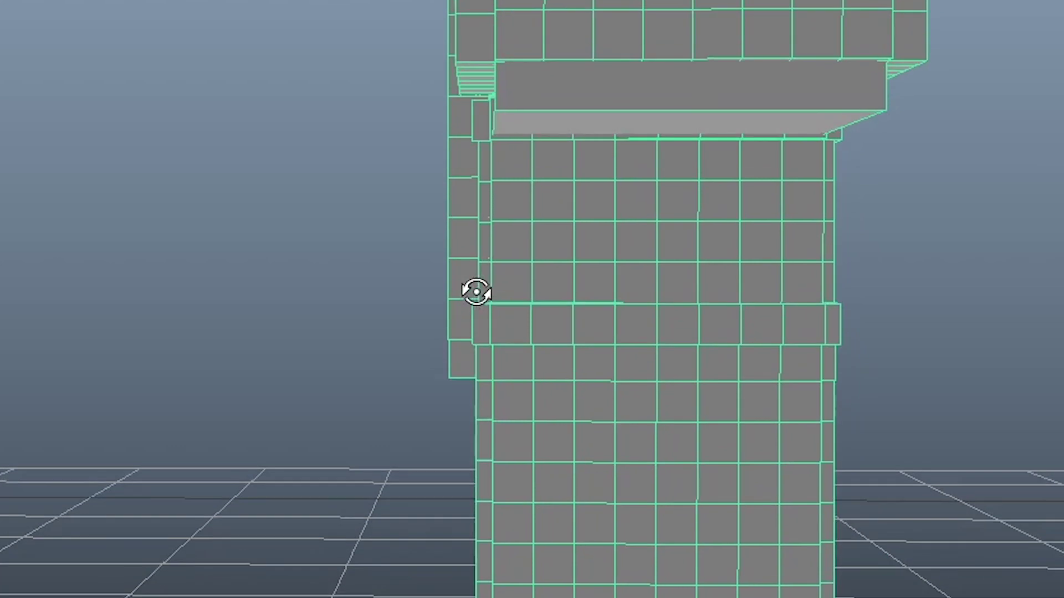
left_click_drag(477, 292, 850, 285, "alt")
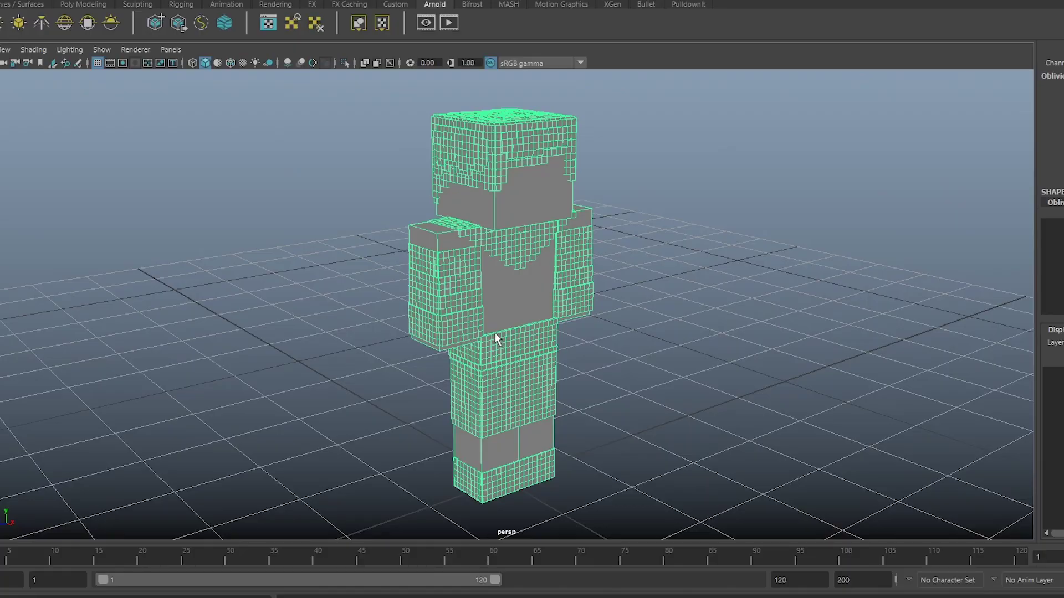